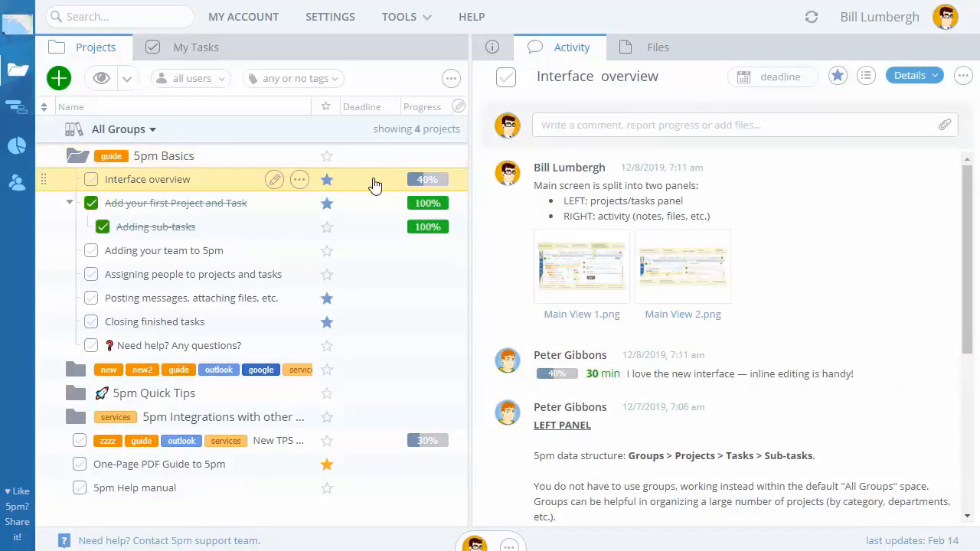
# Write a comment headed "For our team training on 5pm:" in bold, with lines on importing all users and showing the Adding Projects and Tasks video (3 mins)
pyautogui.click(573, 127)
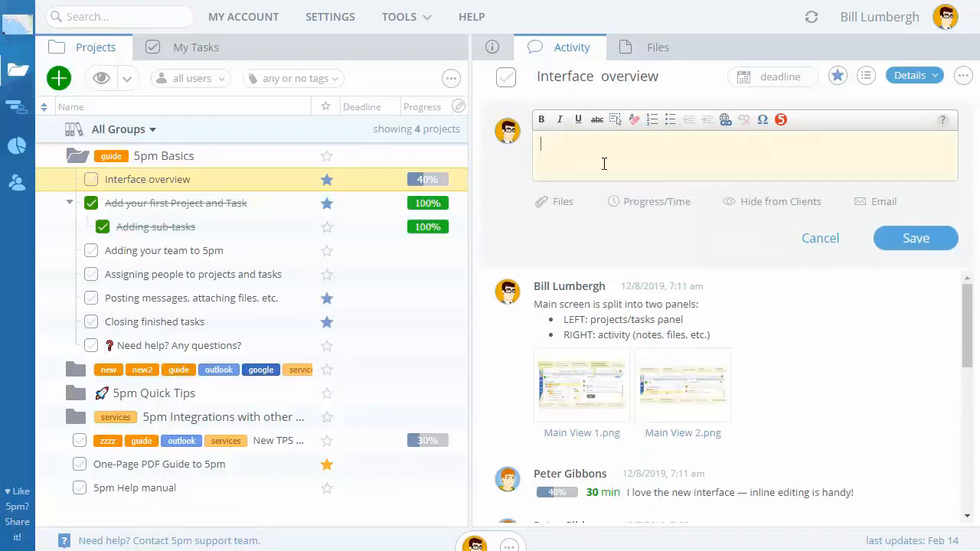
pyautogui.write('For our team training on 5pm: Import all users into 5pm. There is a form to add them all at once... Show the Adding Projects and Tasks video (3 mins)')
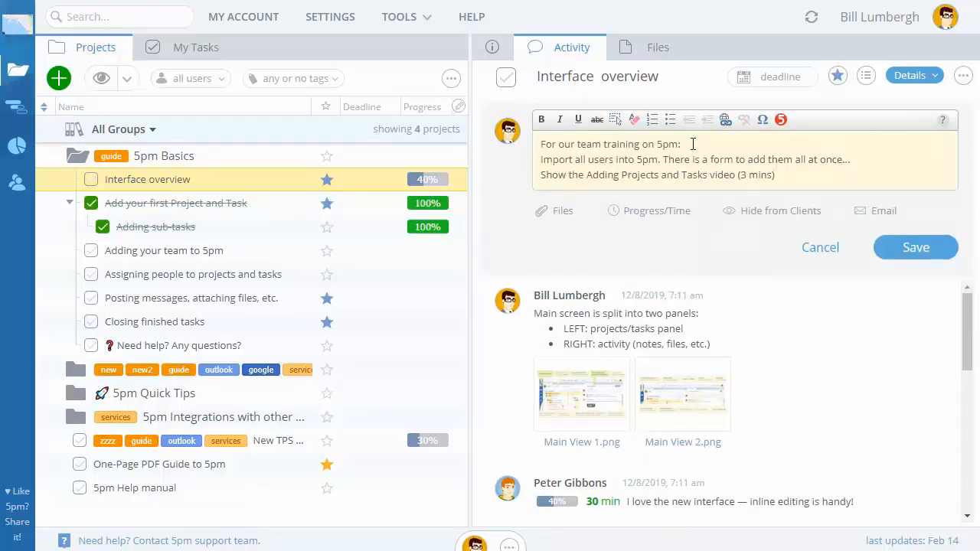
pyautogui.moveTo(681, 144); pyautogui.dragTo(541, 144)
pyautogui.click(541, 120)
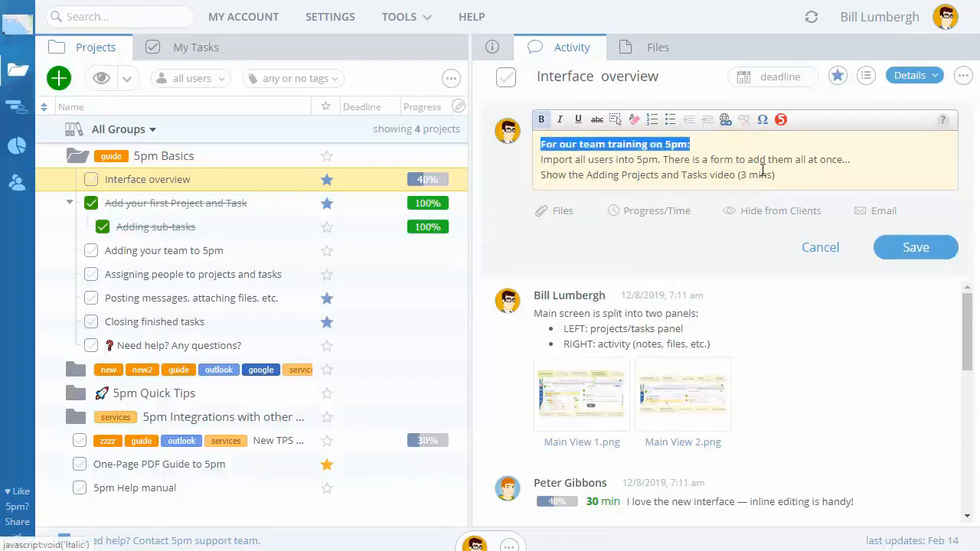
# Format the two lines below the comment's bold heading as a bulleted list
pyautogui.moveTo(774, 175); pyautogui.dragTo(540, 161)
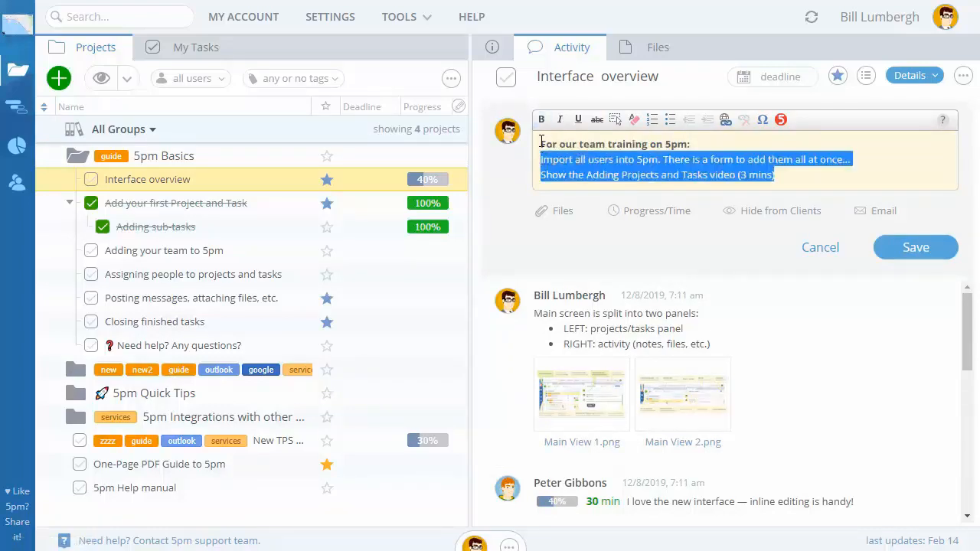
pyautogui.click(670, 119)
pyautogui.click(809, 177)
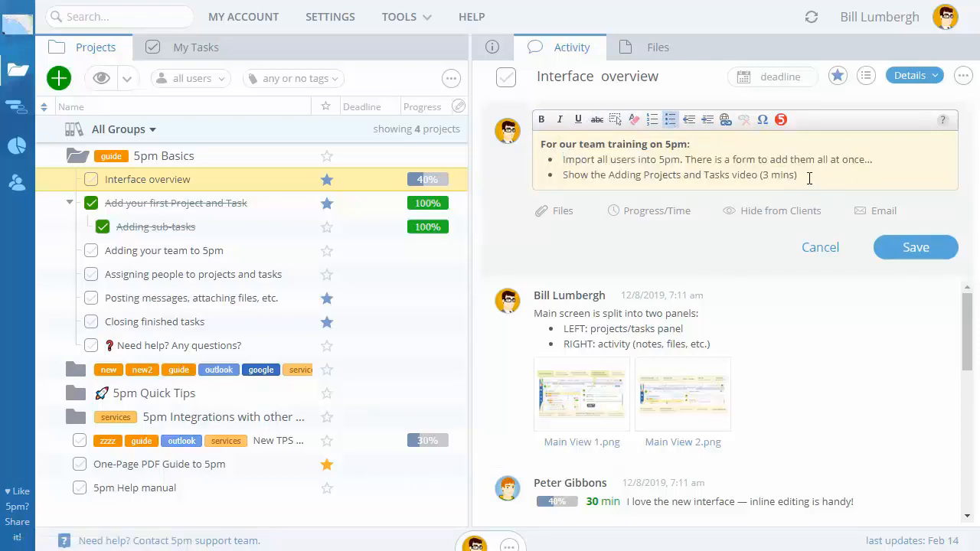
# Add a third bullet to the comment that links to the "One-Page PDF Guide to 5pm" task
pyautogui.press('Return')
pyautogui.click(781, 119)
pyautogui.write('one')
pyautogui.click(632, 206)
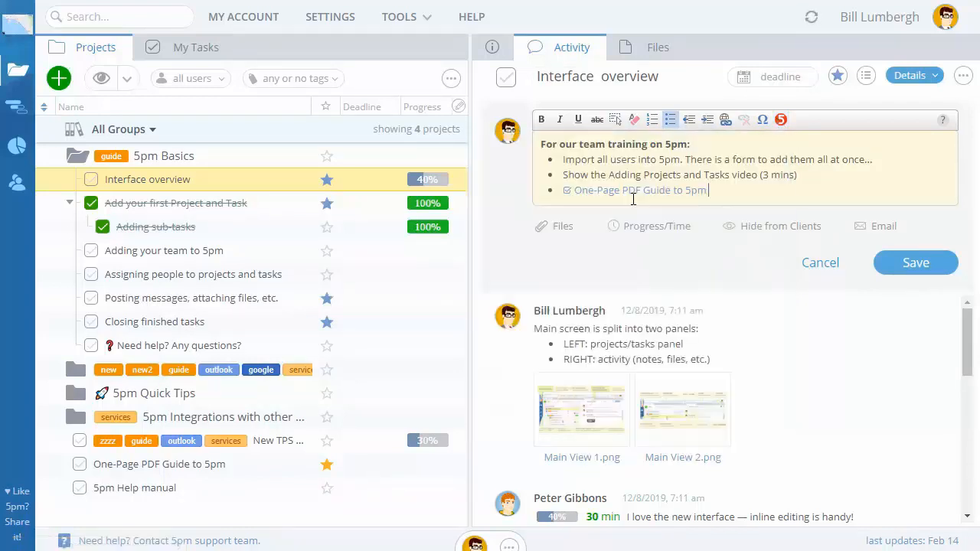
# Attach the file "5pm logo.pdf" from the computer's Documents > 5pm folder to the comment
pyautogui.click(565, 230)
pyautogui.click(577, 252)
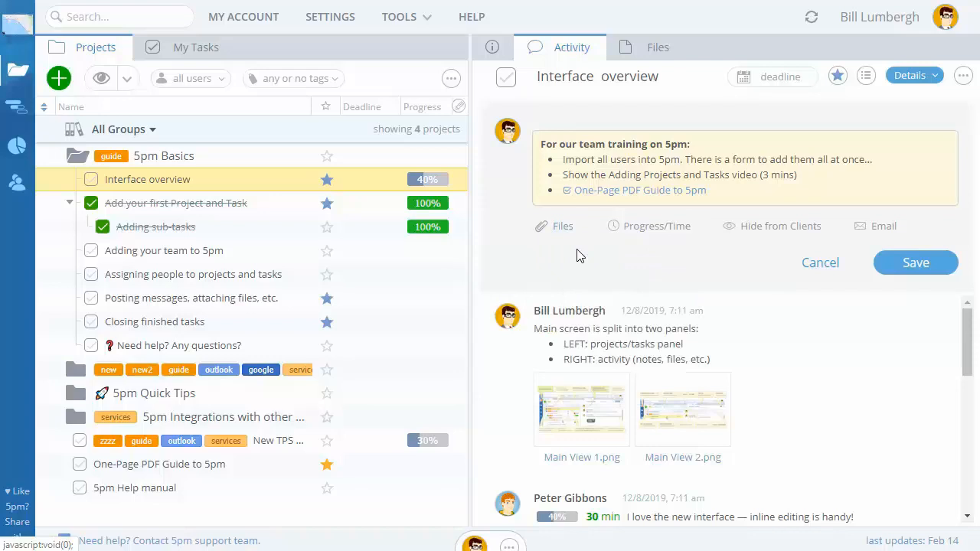
pyautogui.click(365, 153)
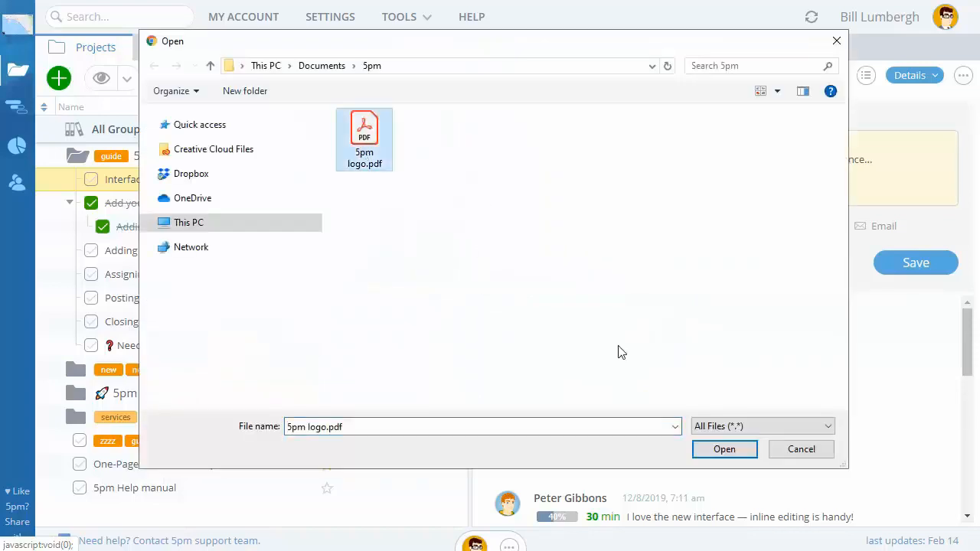
pyautogui.click(724, 450)
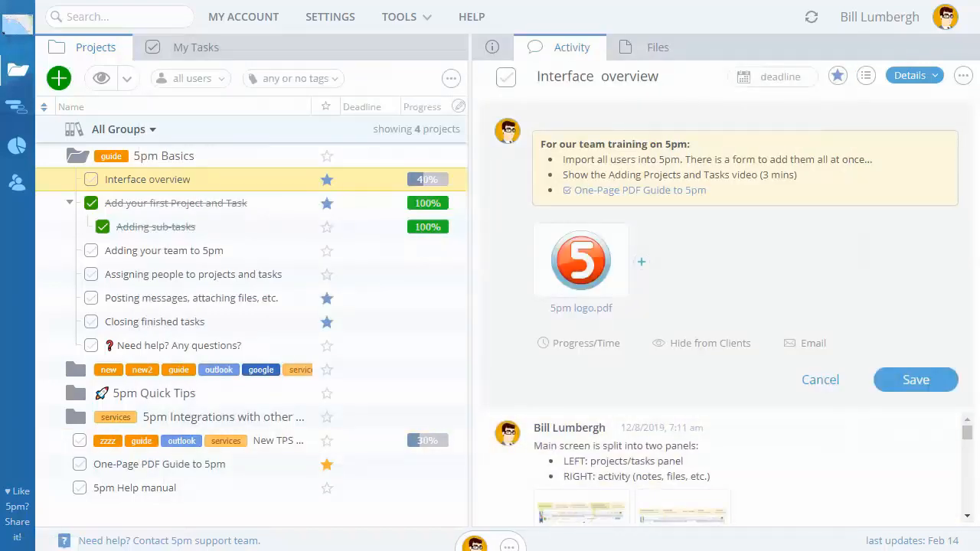
# Capture a screenshot, paste it into the comment as a second attachment, and save the comment
pyautogui.moveTo(505, 235); pyautogui.dragTo(584, 235)
pyautogui.hotkey('ctrl', 'v')
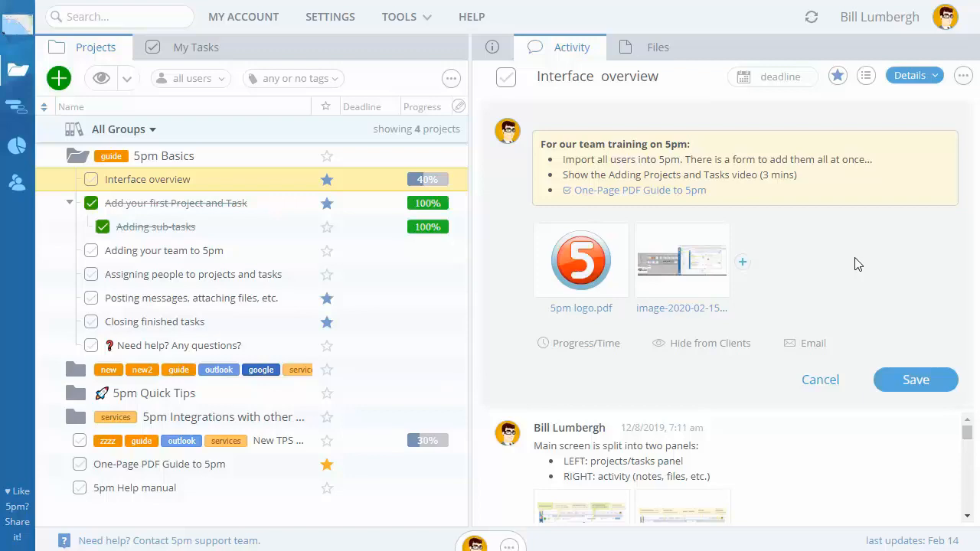
pyautogui.click(743, 264)
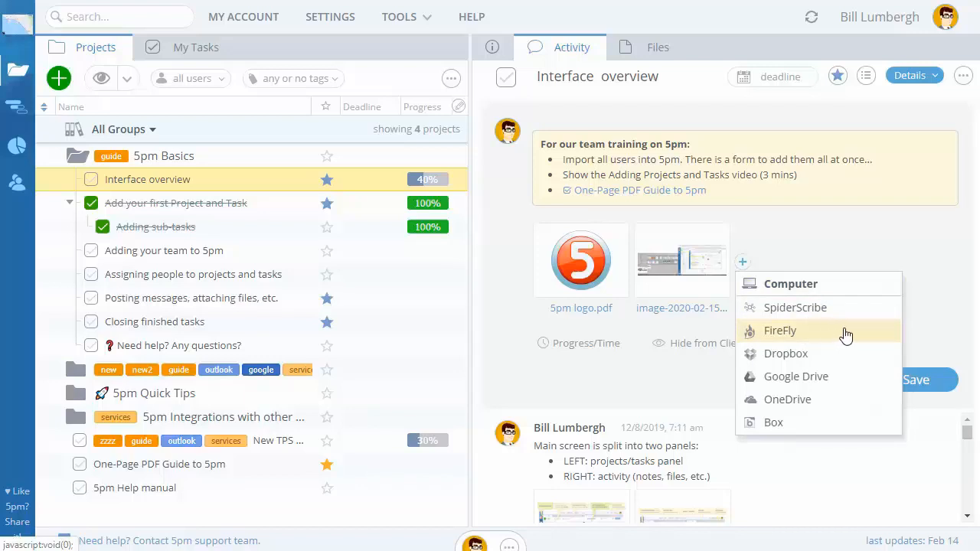
pyautogui.click(912, 345)
pyautogui.click(905, 380)
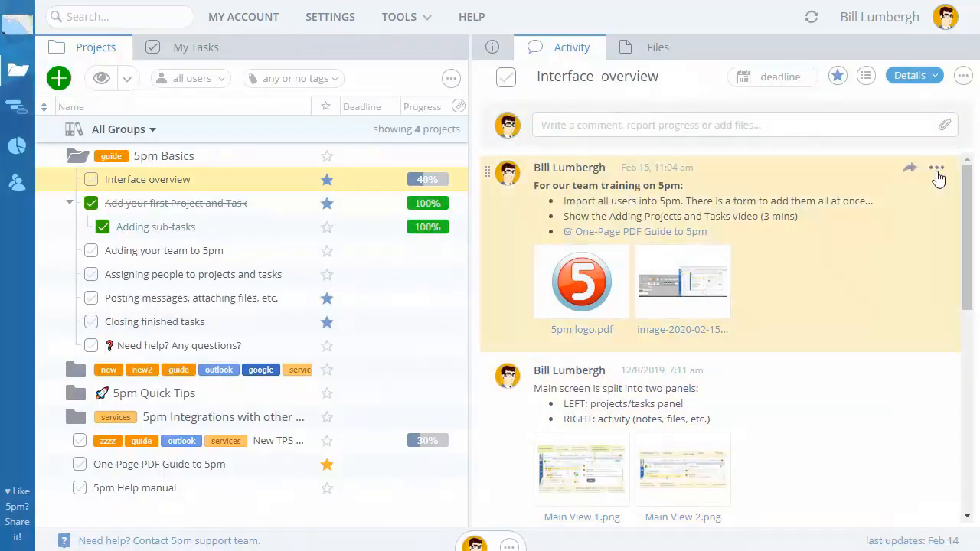
# Reply with a quote to the new training comment, writing "I like it so far." above the quoted text
pyautogui.click(936, 174)
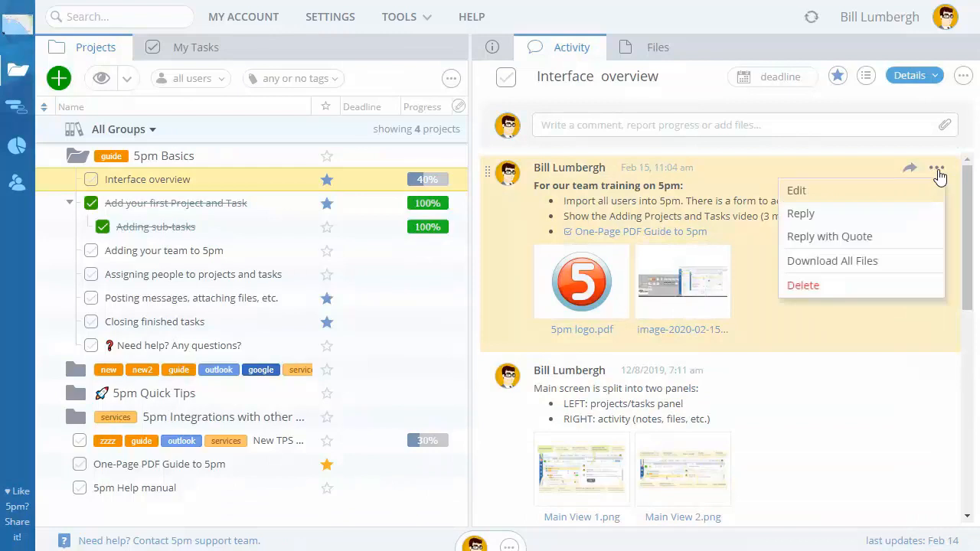
pyautogui.click(907, 244)
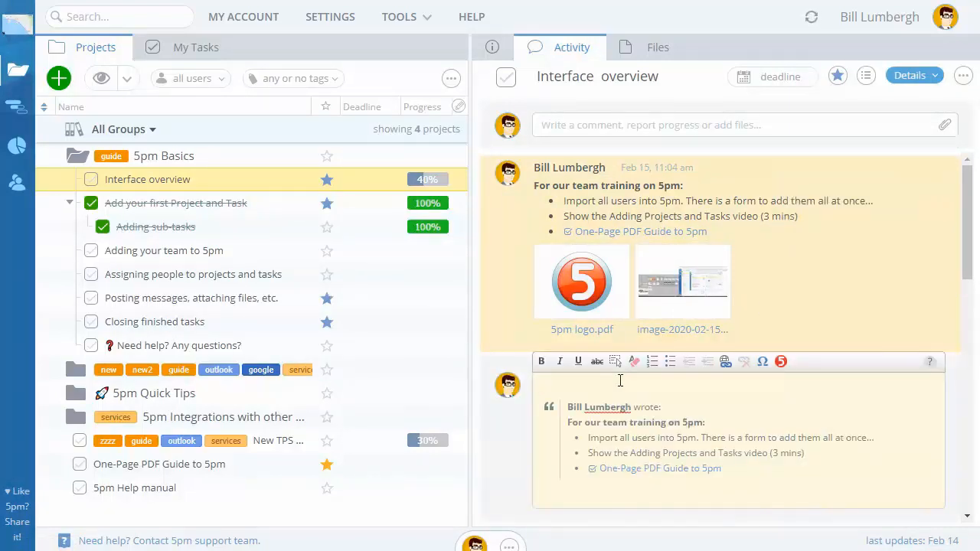
pyautogui.write('I like it so far.')
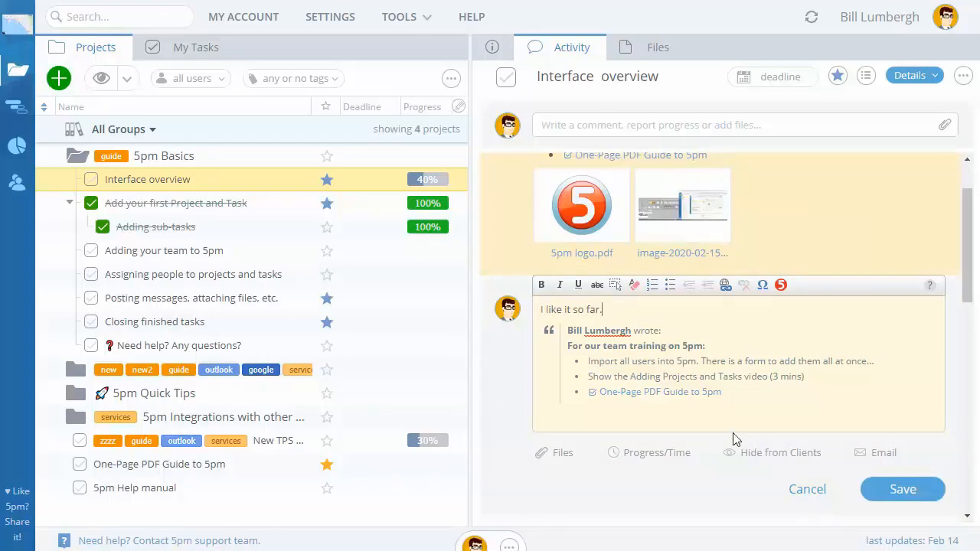
# Hide the reply from clients, choose the first two listed team members as e-mail recipients, and save the reply
pyautogui.click(754, 456)
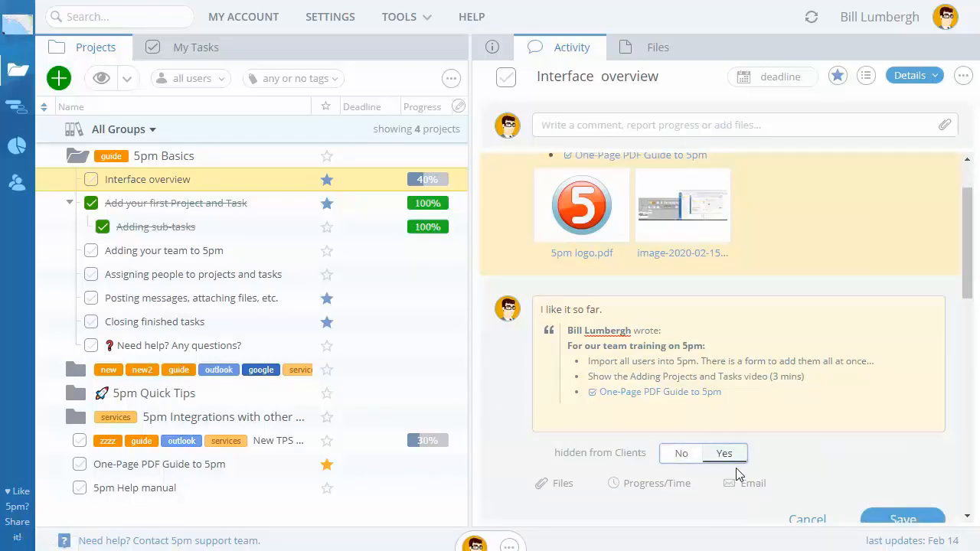
pyautogui.click(744, 485)
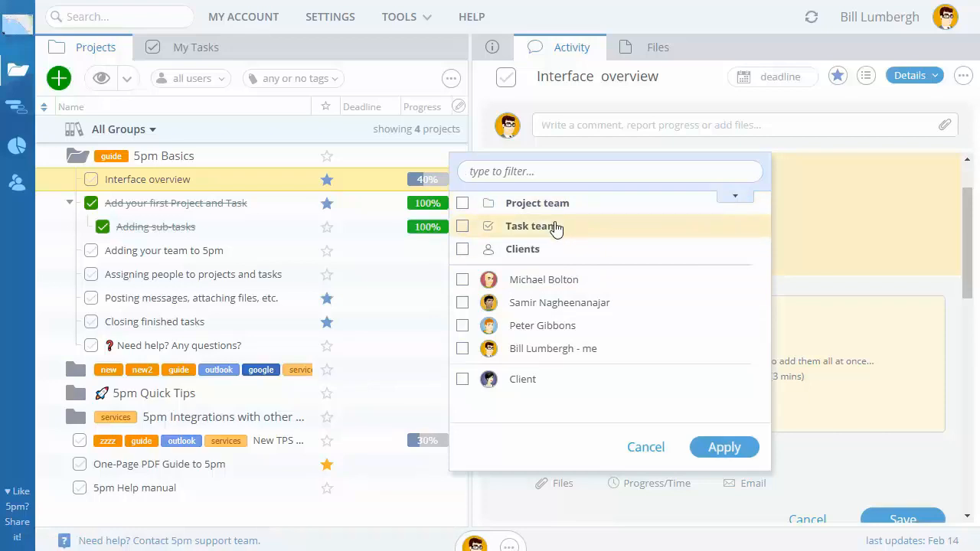
pyautogui.click(554, 280)
pyautogui.click(561, 302)
pyautogui.click(713, 448)
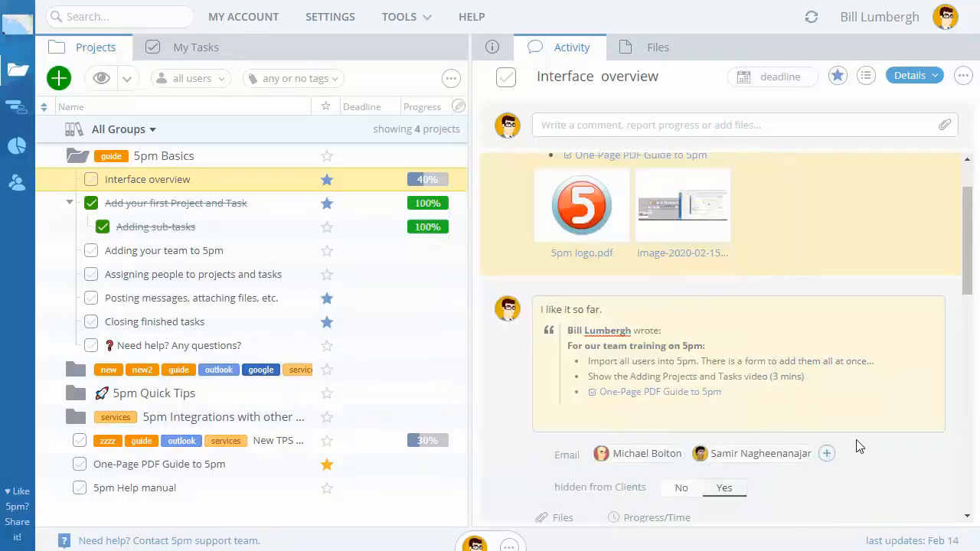
pyautogui.scroll(-2, 857, 446)
pyautogui.click(894, 474)
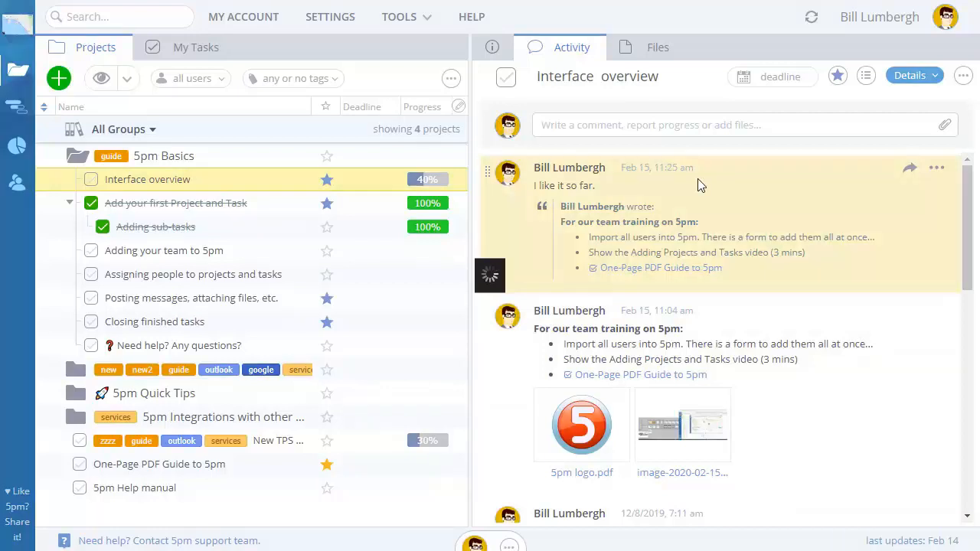
# View the files attached to the Interface overview task and open the option for adding a file
pyautogui.click(656, 59)
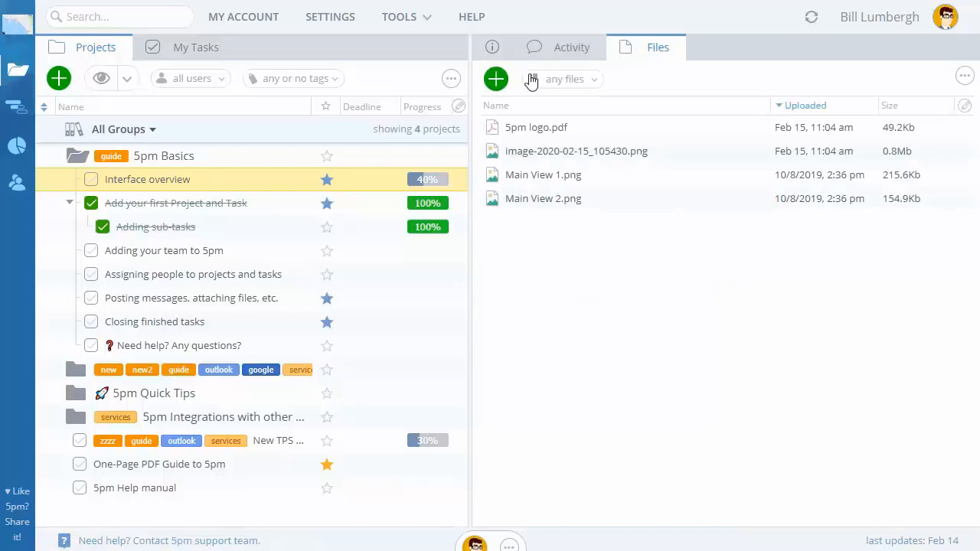
pyautogui.click(496, 82)
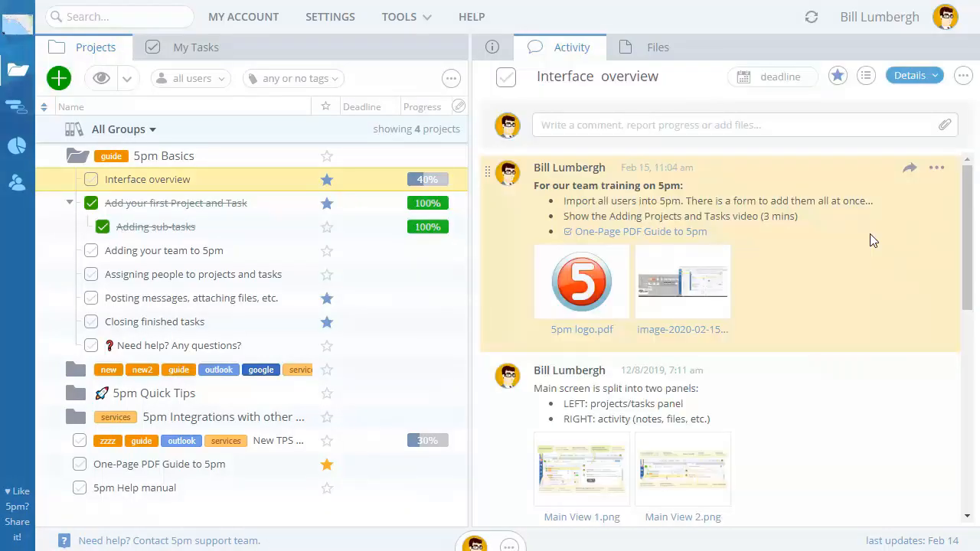
# Edit the team training comment to strike through its first bullet about importing all users, and save the change
pyautogui.click(937, 167)
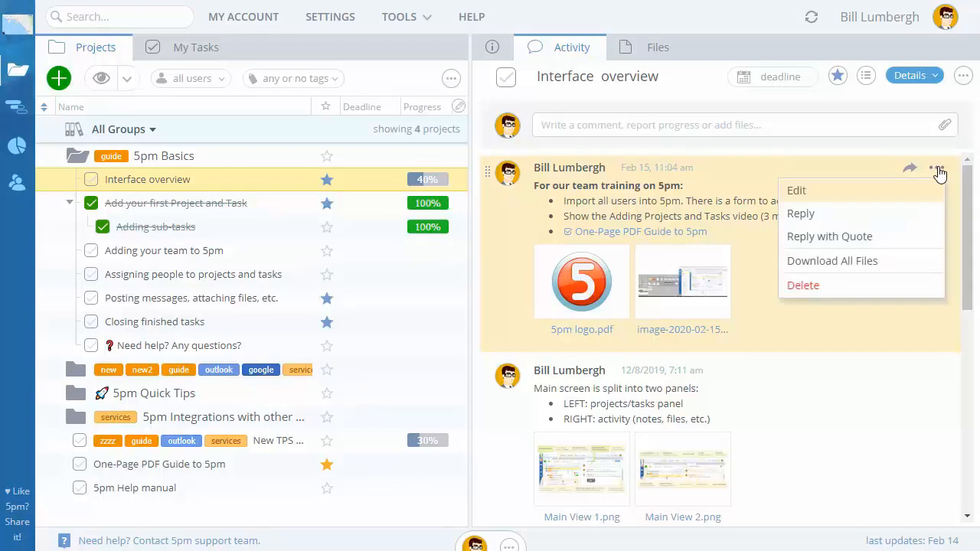
pyautogui.click(879, 190)
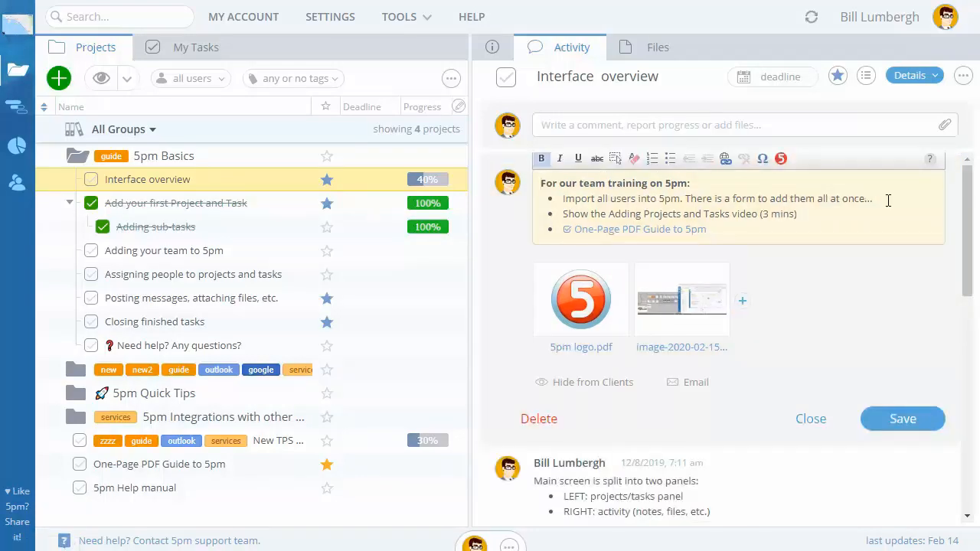
pyautogui.moveTo(884, 198); pyautogui.dragTo(559, 199)
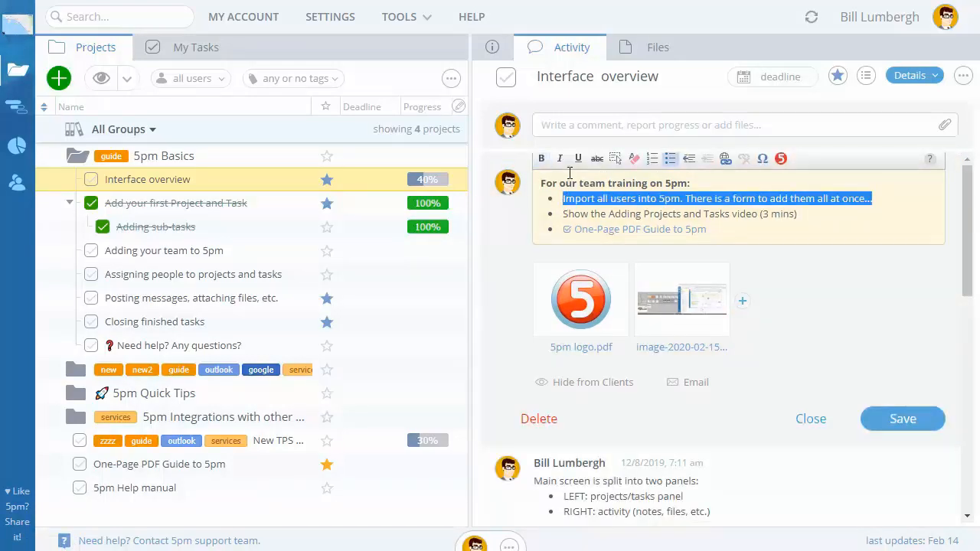
pyautogui.click(596, 159)
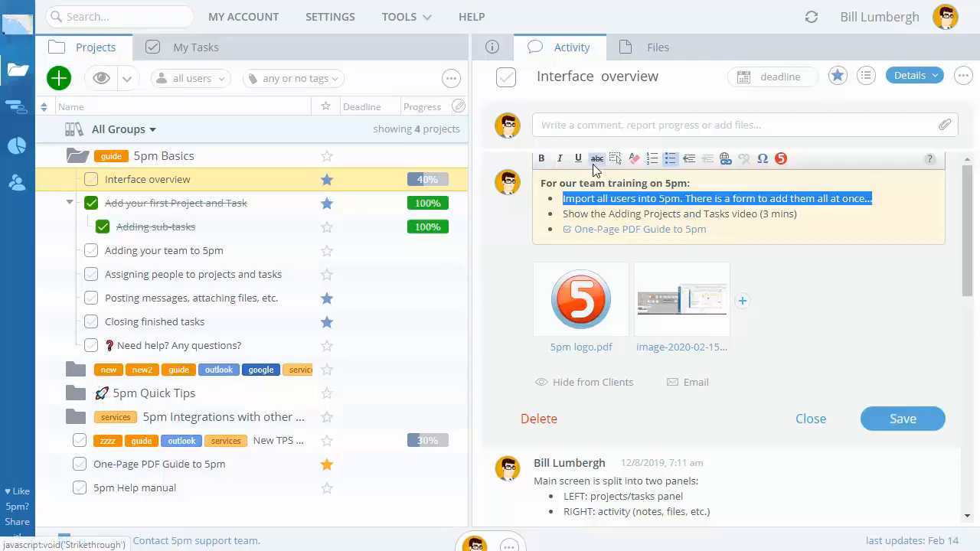
pyautogui.click(891, 420)
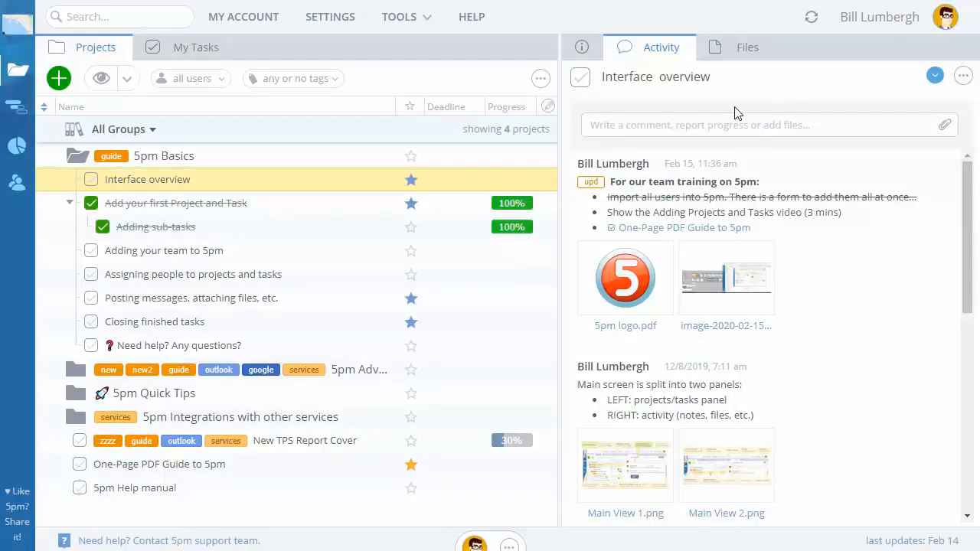
# Start a progress report on the Interface overview task with 80% completed and 2 hours spent, leaving the date blank
pyautogui.click(716, 124)
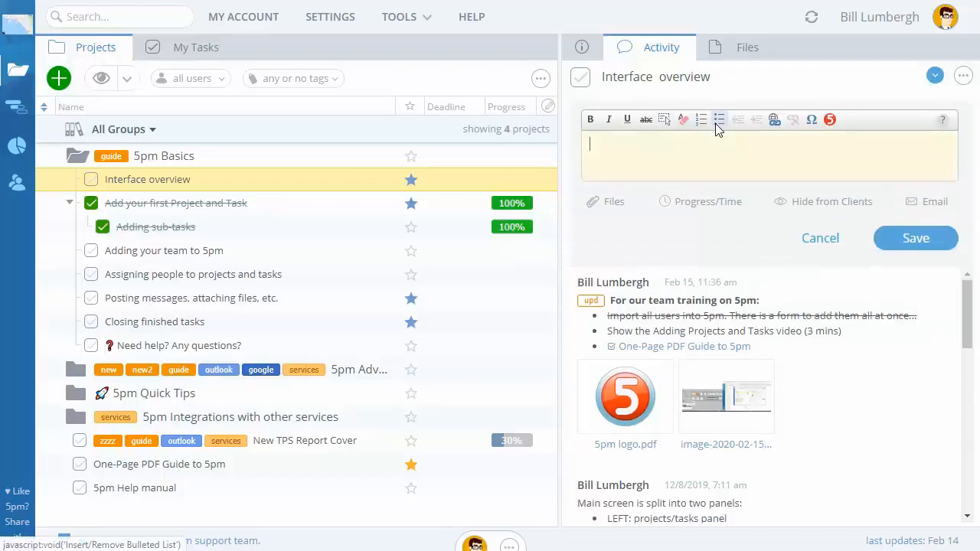
pyautogui.click(699, 204)
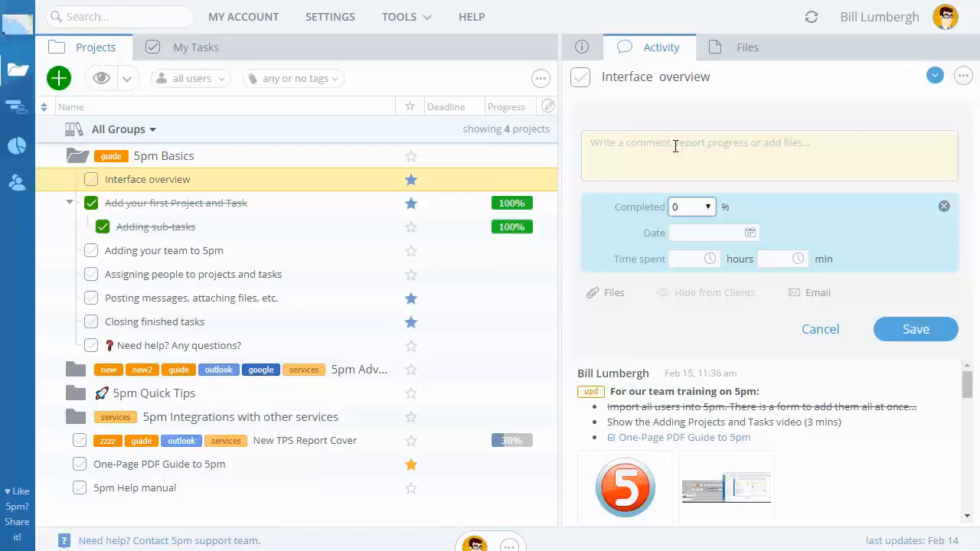
pyautogui.click(707, 207)
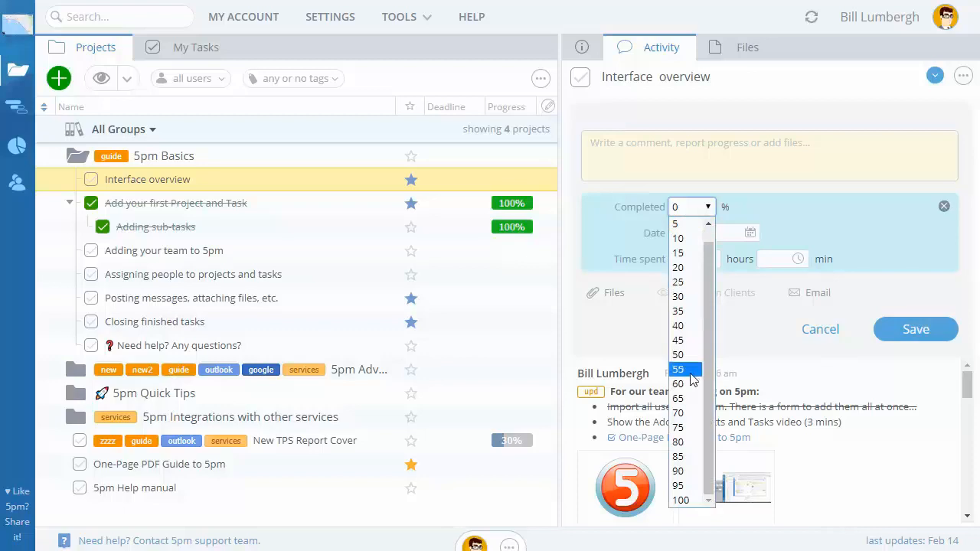
pyautogui.click(685, 444)
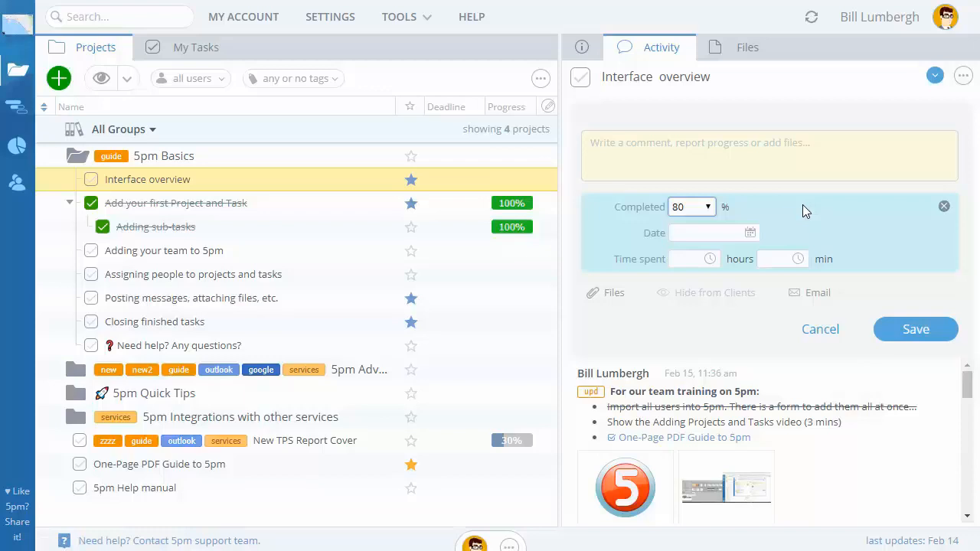
pyautogui.click(687, 259)
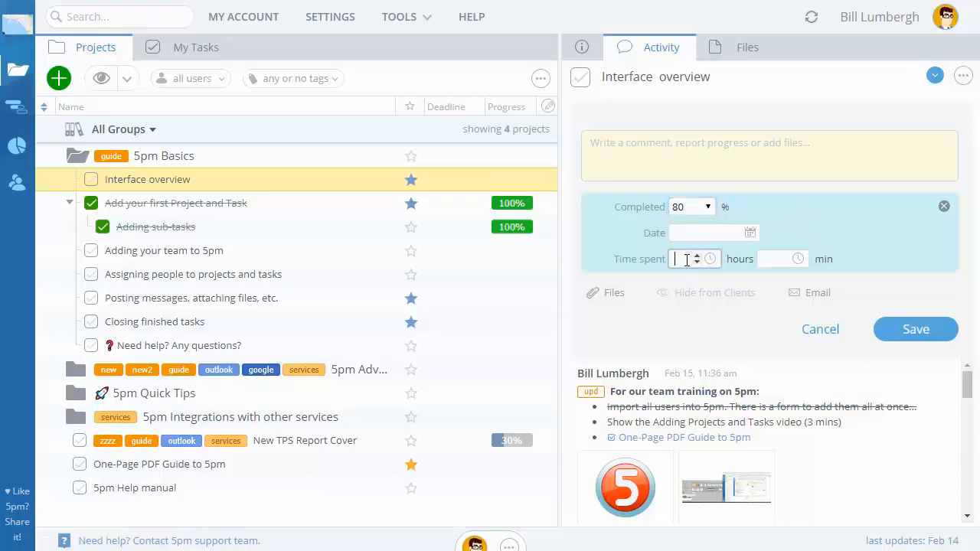
pyautogui.write('2')
pyautogui.click(793, 226)
pyautogui.click(725, 232)
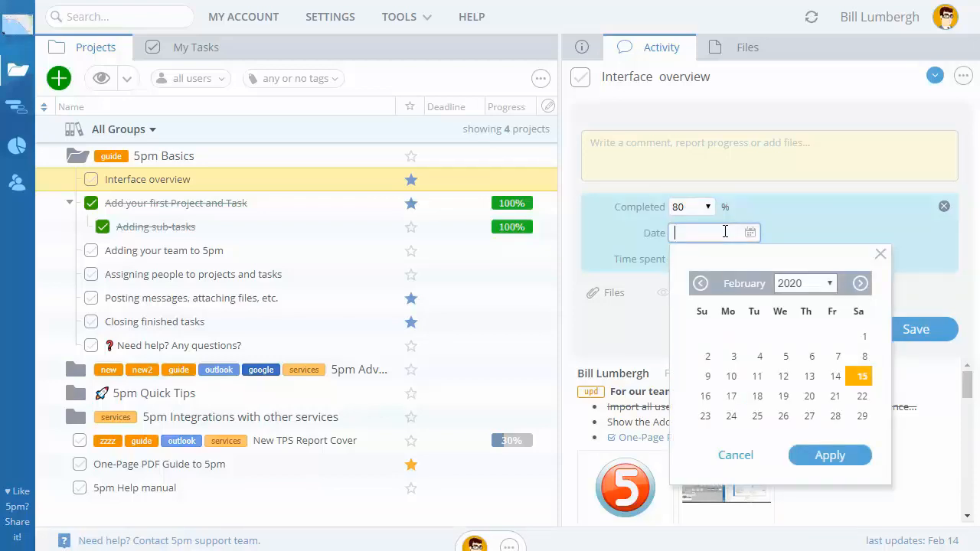
pyautogui.click(777, 217)
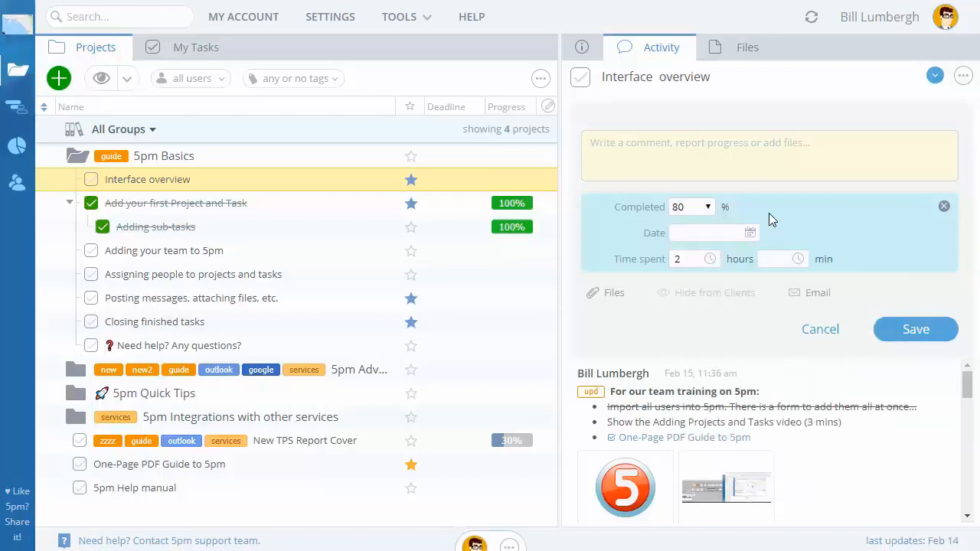
# Add the comment "Almost done with training materials." to the progress report and save it
pyautogui.click(736, 164)
pyautogui.write('Almost done with training materials.')
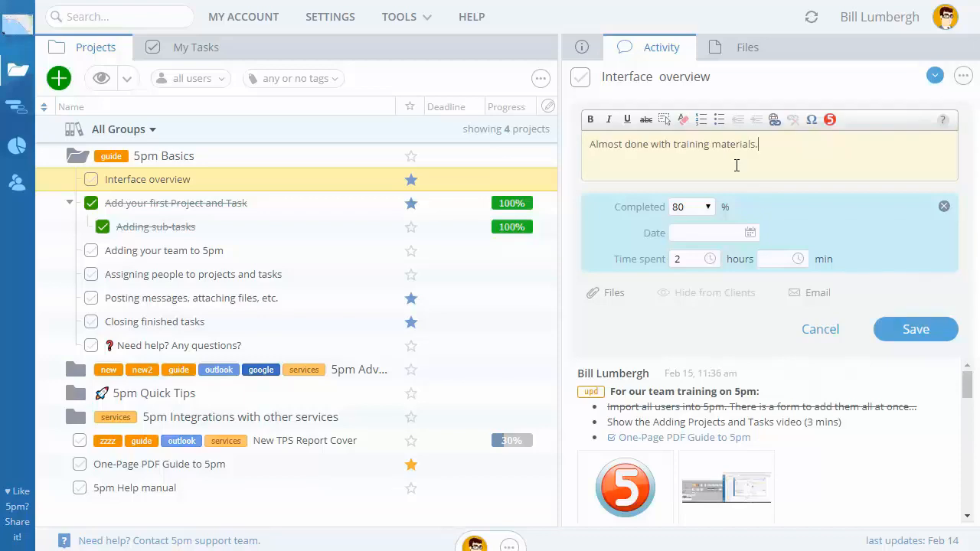
pyautogui.click(771, 209)
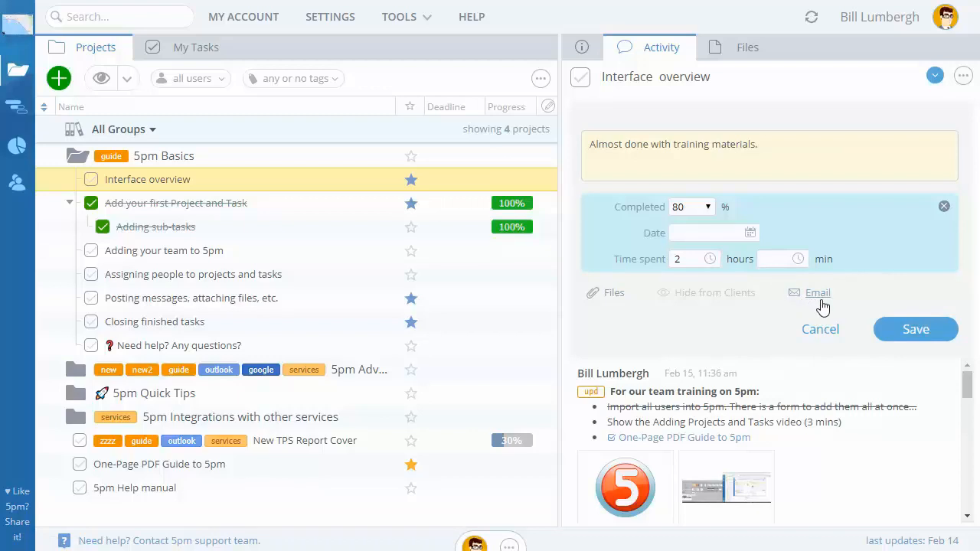
pyautogui.click(912, 330)
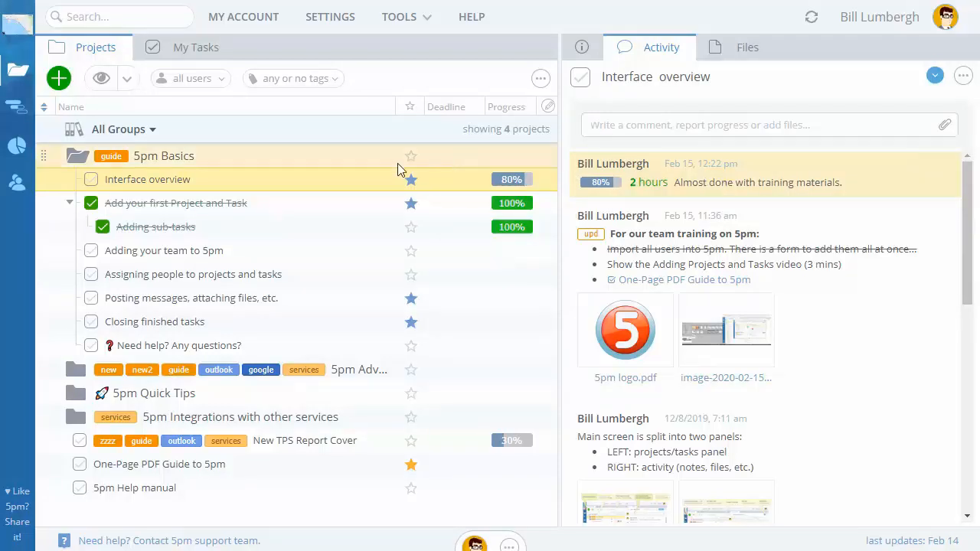
# Mark the Interface overview task in the 5pm Basics project as done
pyautogui.click(90, 183)
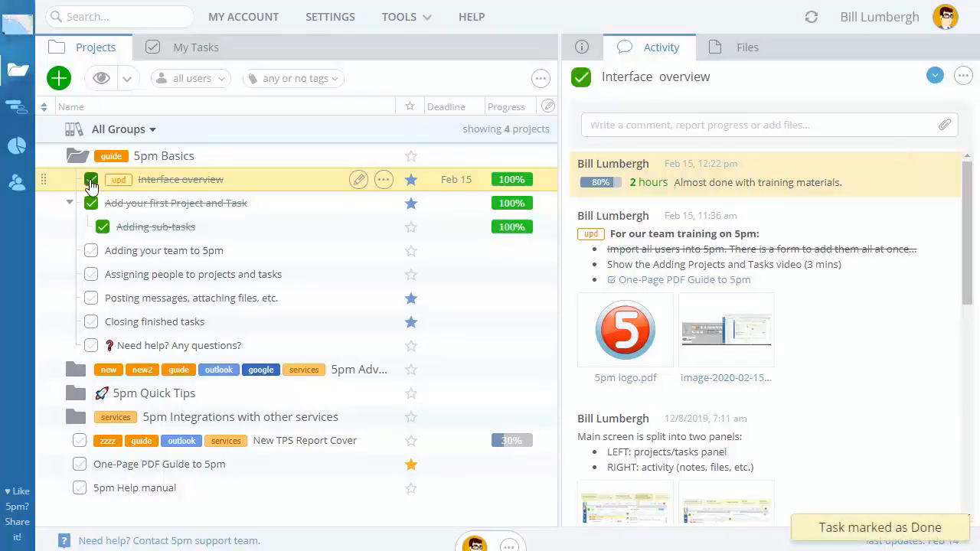